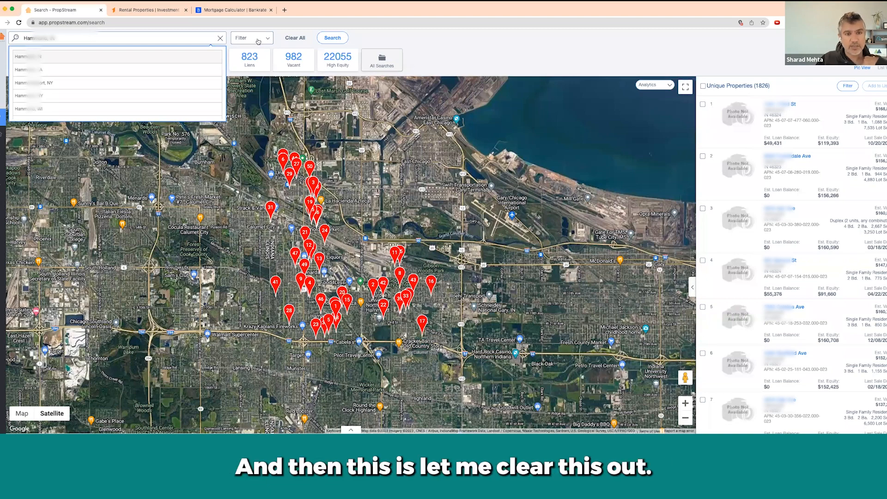
Step: Clear all previous filters and set the search location to Hammond, IN, trying zip 46322 along the way
left_click(296, 39)
left_click(124, 37)
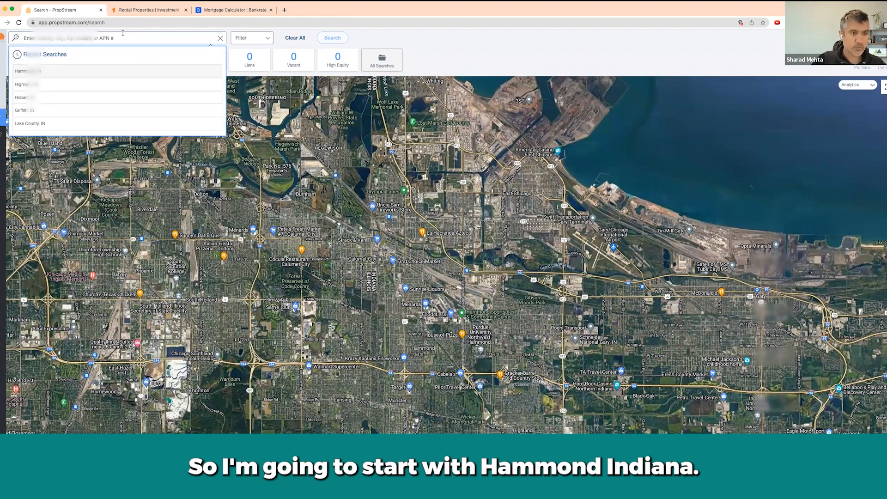
left_click(25, 72)
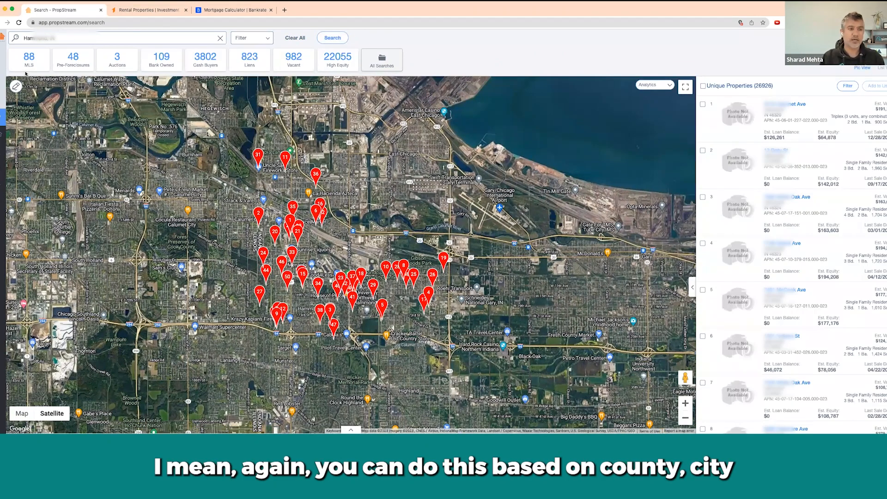
key("super+a")
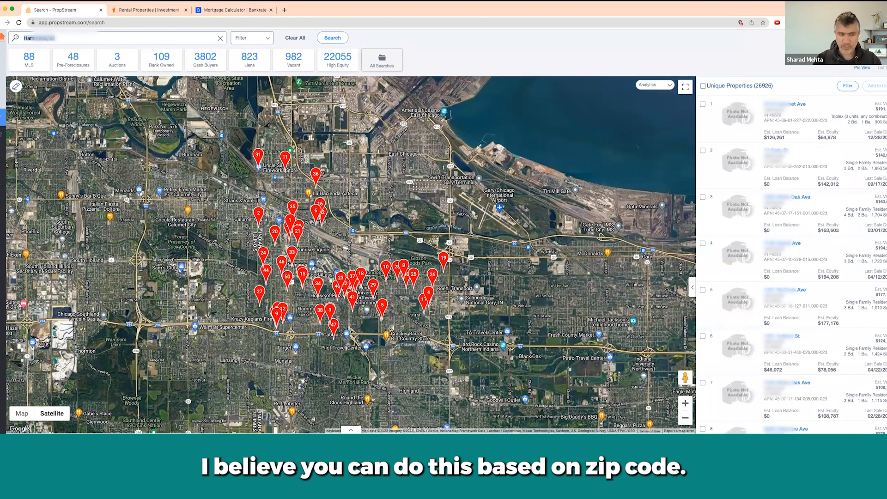
type("46322")
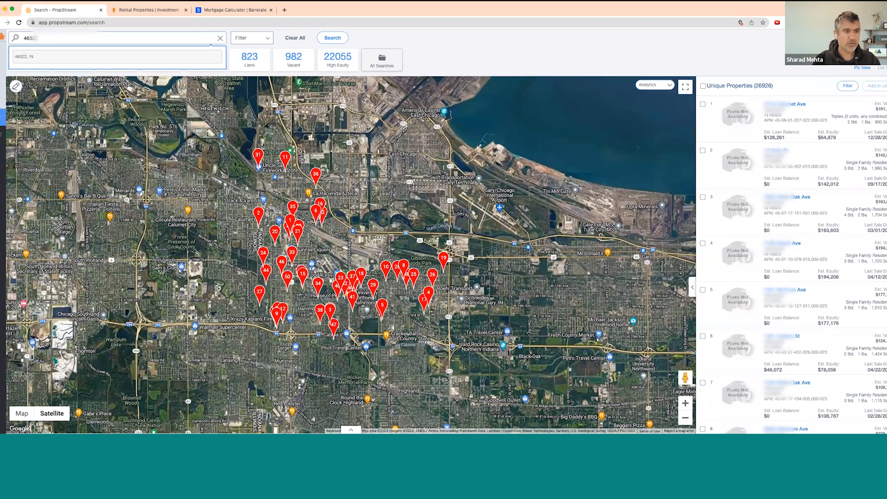
key("super+a")
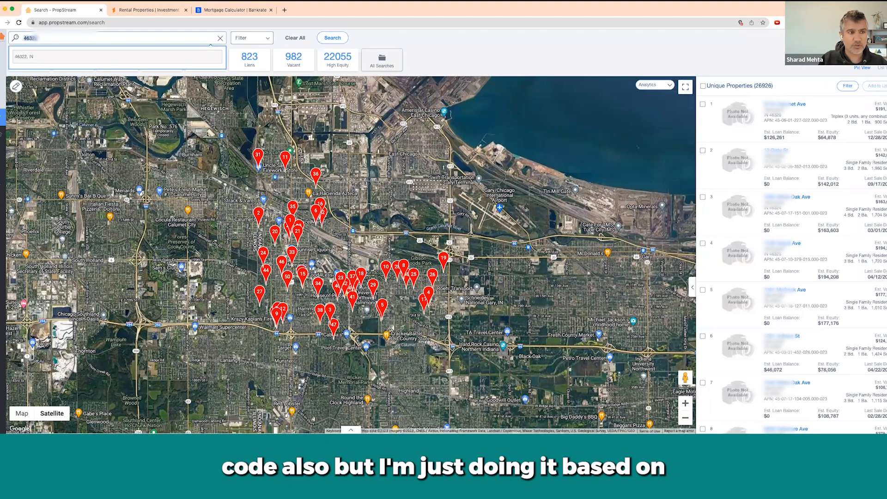
type("hamm")
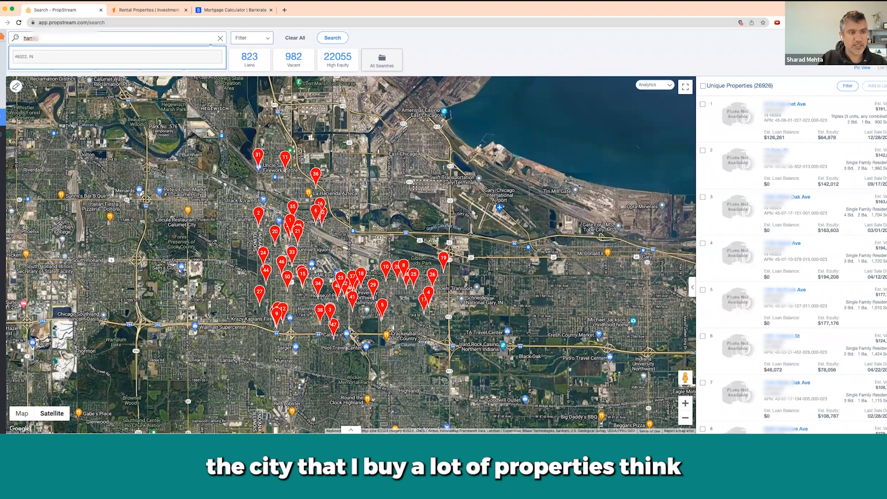
type("ond, in")
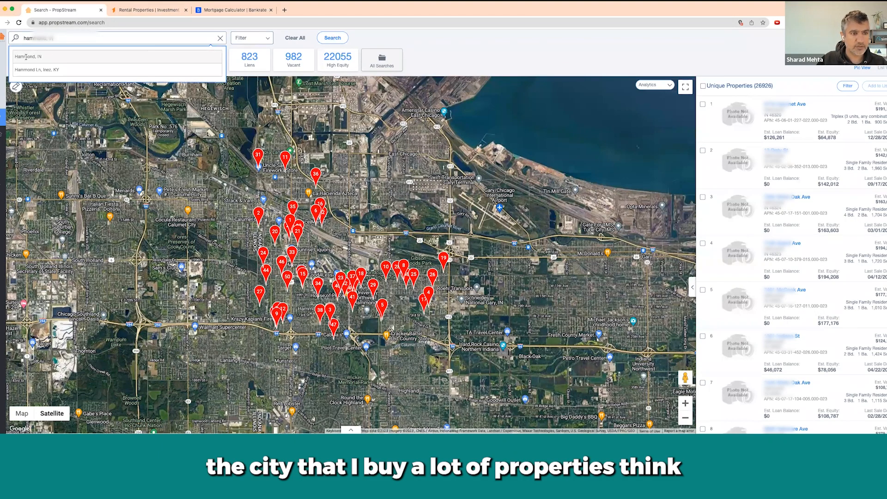
left_click(26, 57)
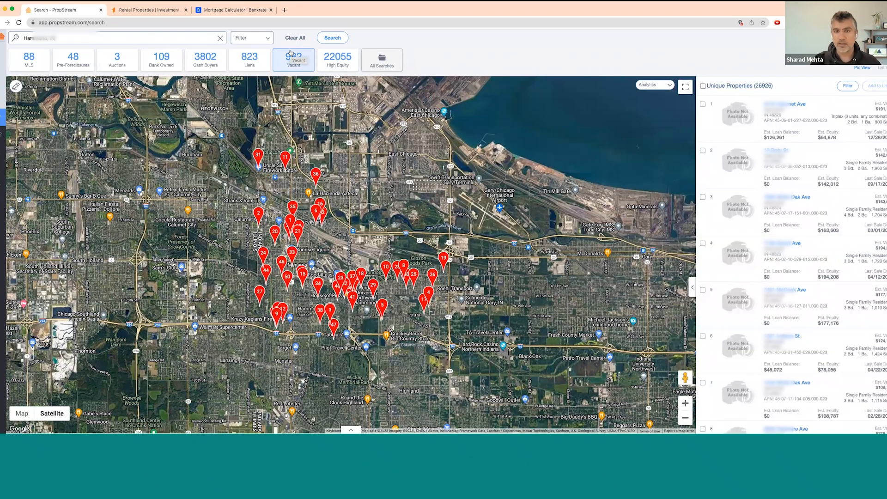
Step: Open the Filter dropdown to reveal the Search Options panel for Hammond, IN
left_click(262, 39)
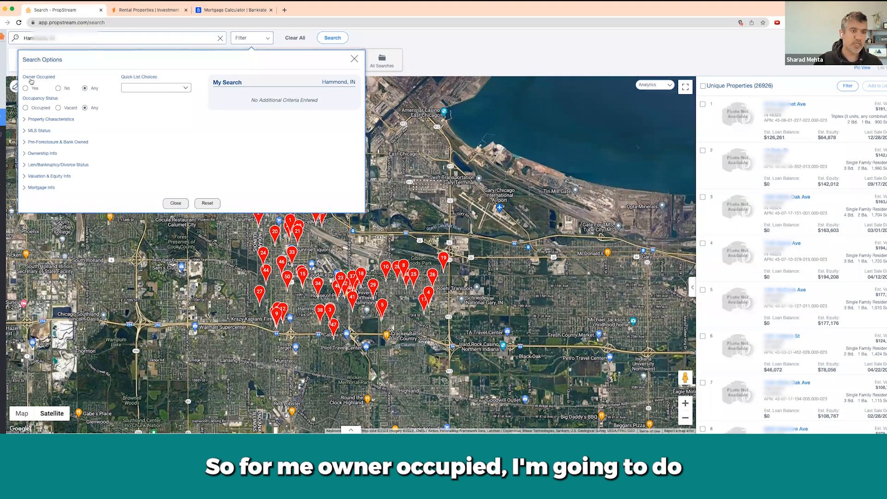
Step: Set Owner Occupied to No and expand the Property Characteristics section
left_click(58, 88)
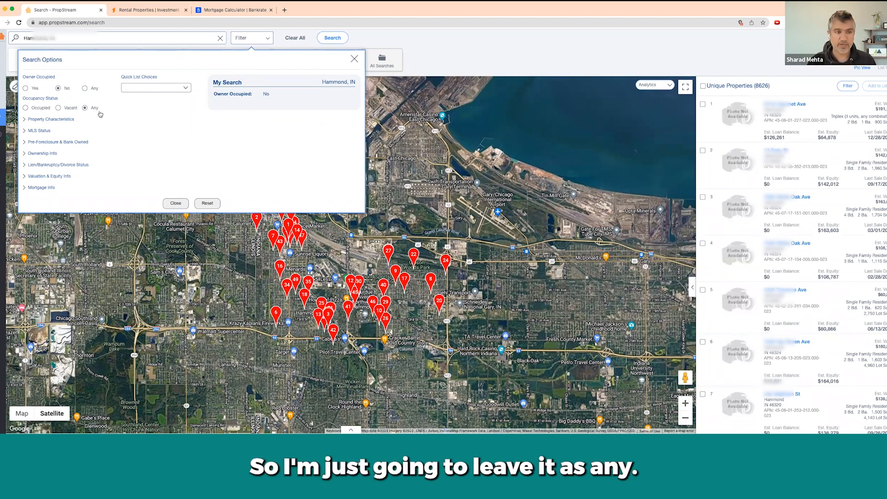
left_click(44, 119)
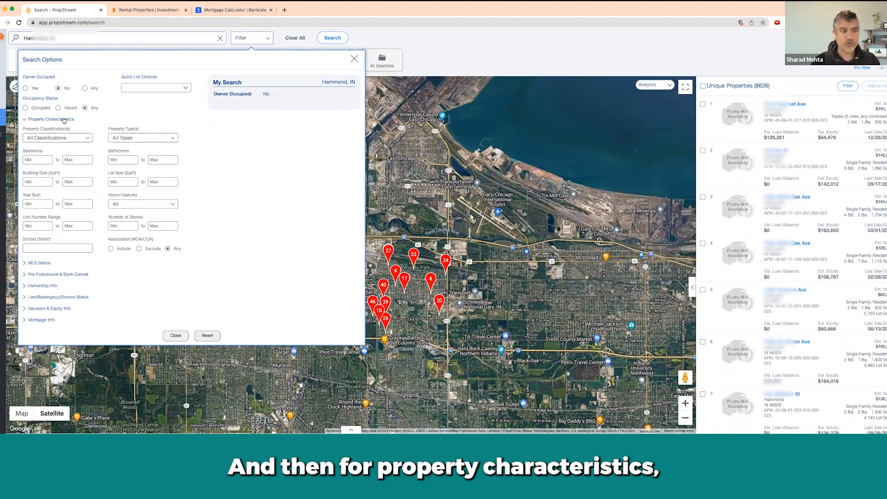
Step: Limit to Residential classification with Single Family, Multi-Family 2-4 and Multi-Family 5+ property types
left_click(77, 139)
left_click(54, 152)
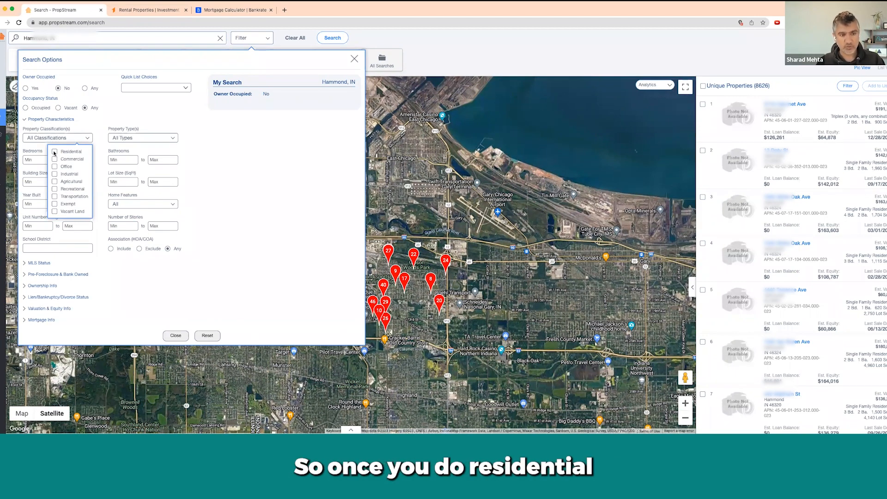
left_click(171, 137)
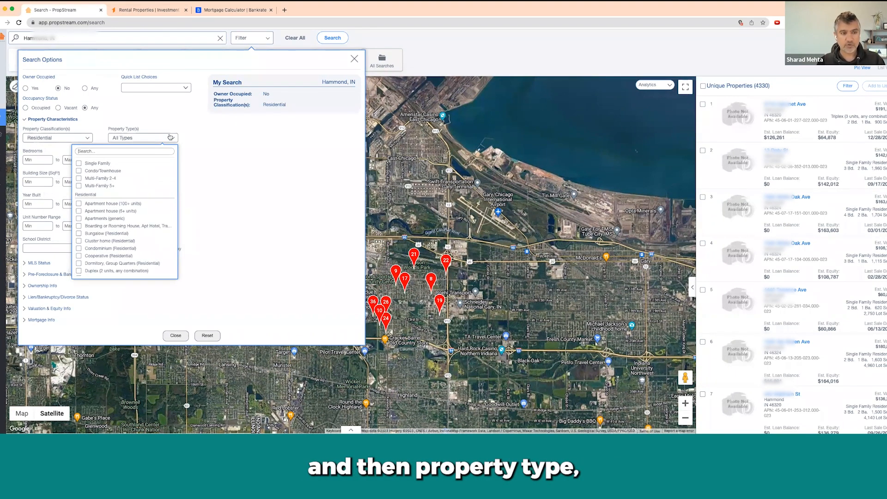
left_click(78, 164)
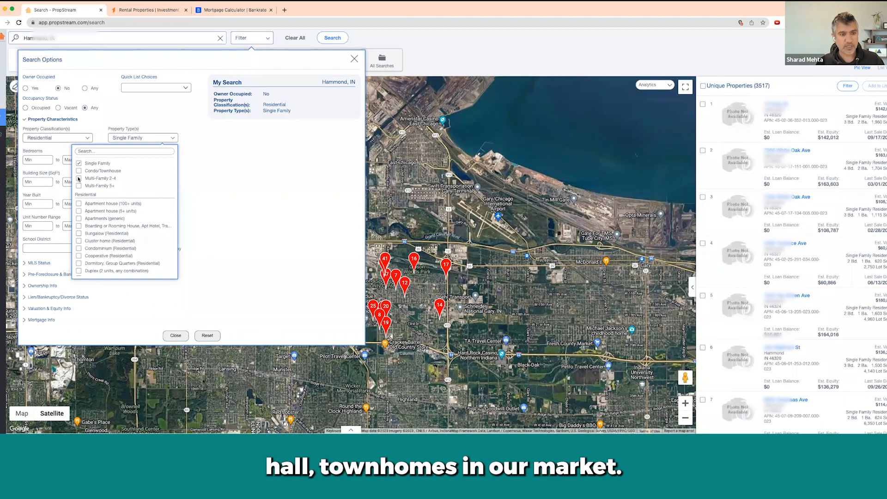
left_click(78, 179)
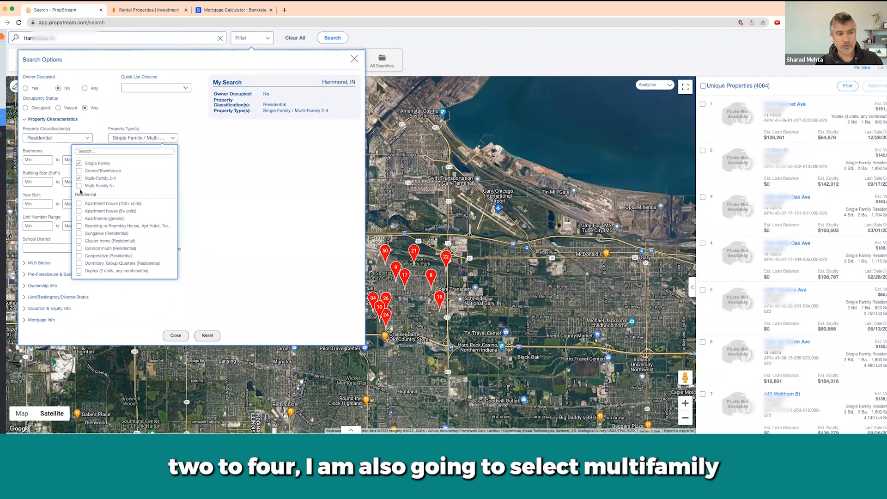
left_click(79, 185)
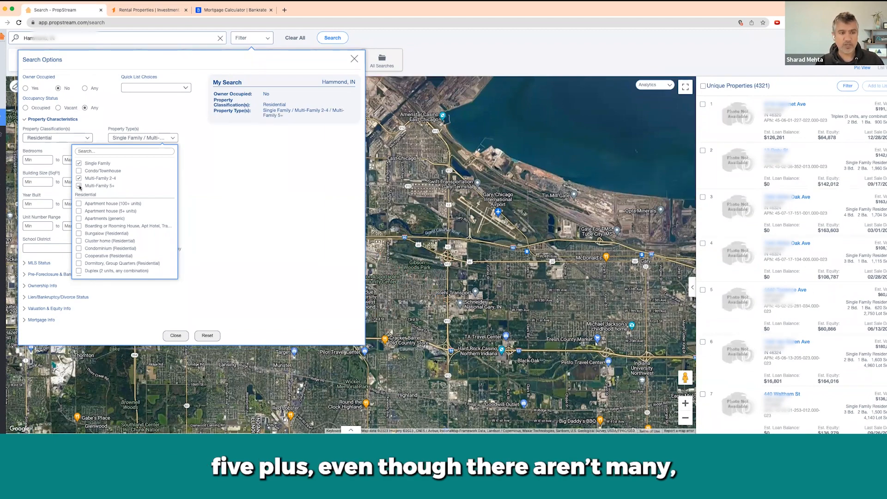
left_click(244, 153)
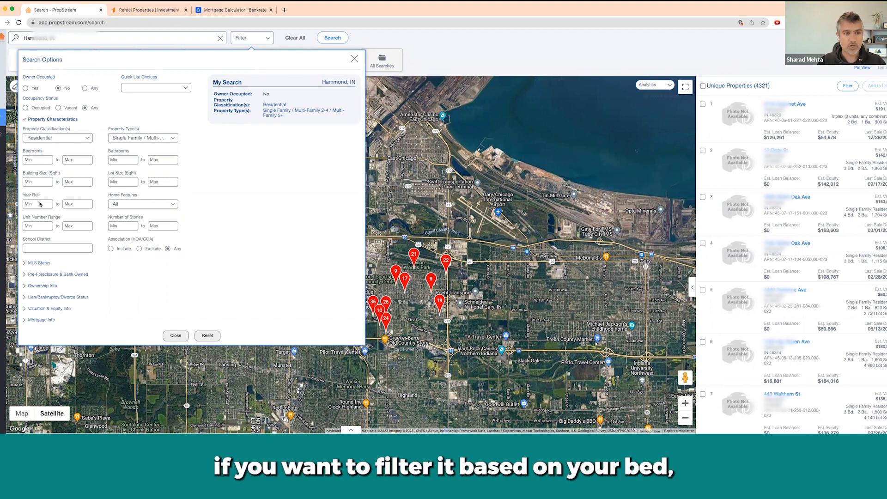
Step: Review Home Features without changing it, then expand the MLS Status section
left_click(128, 204)
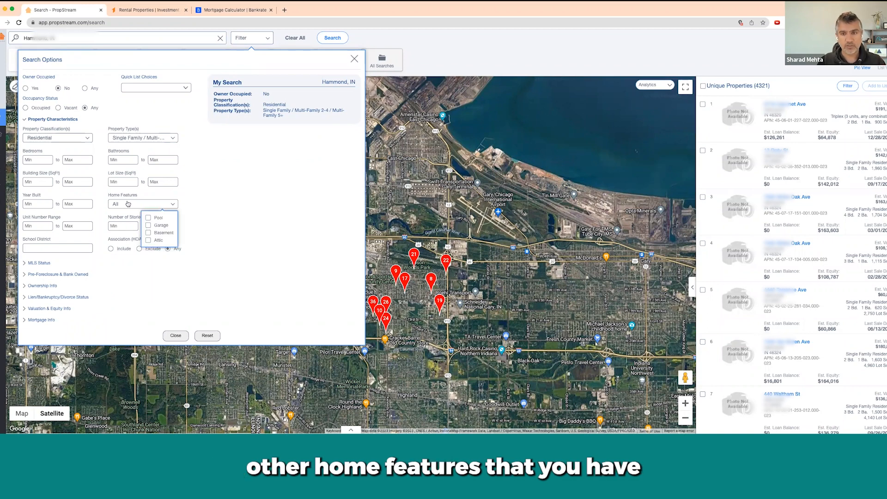
left_click(102, 216)
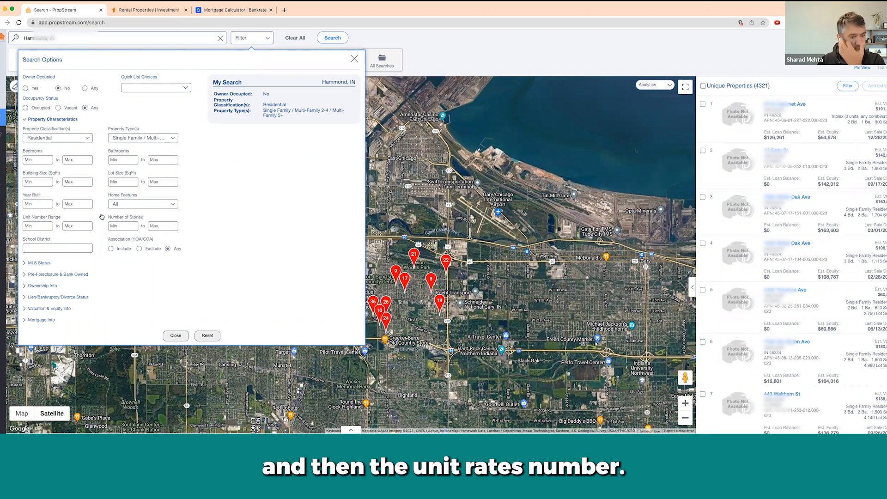
left_click(41, 263)
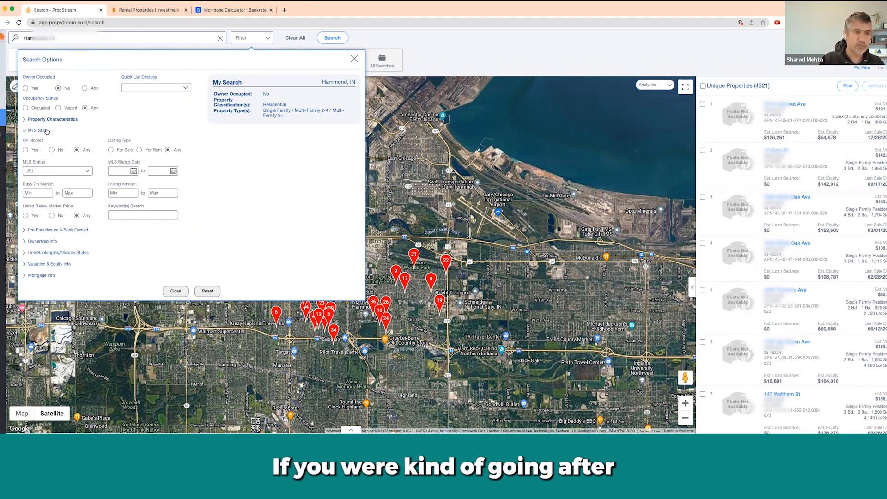
Step: Show the MLS Status checklist of Active, Pending, Contingent, Failed, Sold and Never Listed
left_click(88, 172)
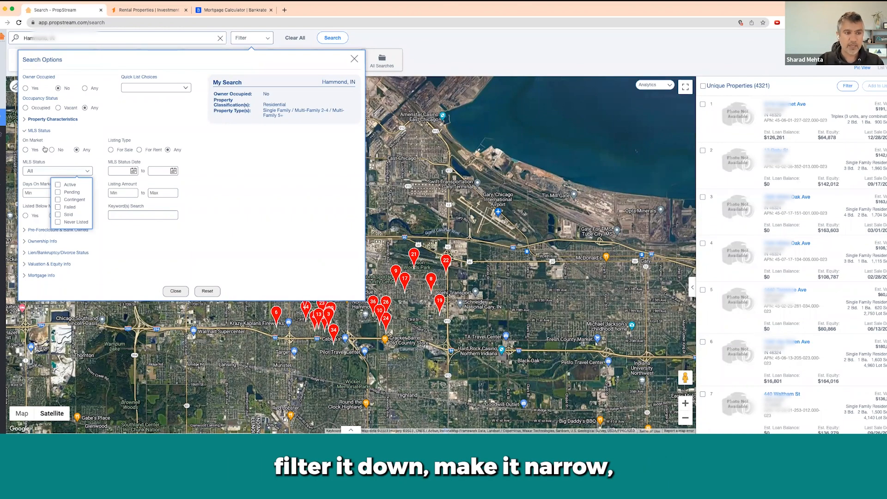
Step: Collapse MLS Status and review the Pre-Foreclosure & Bank Owned status choices without selecting any
left_click(46, 131)
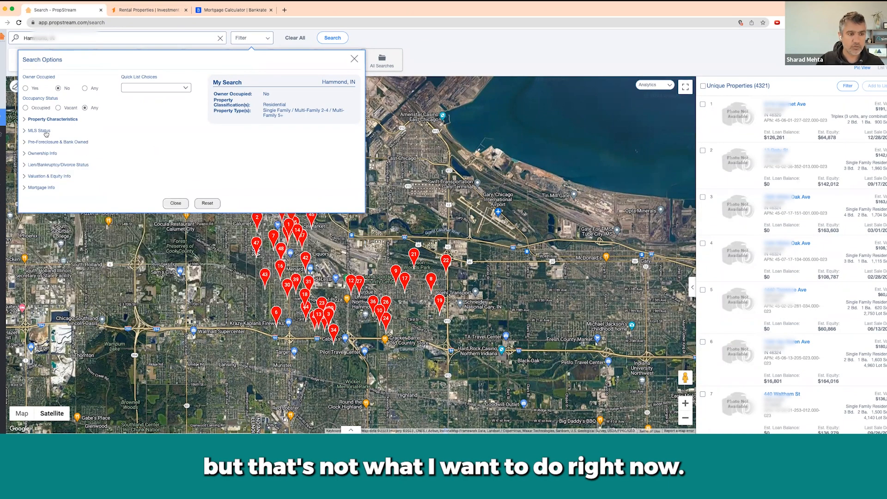
left_click(39, 143)
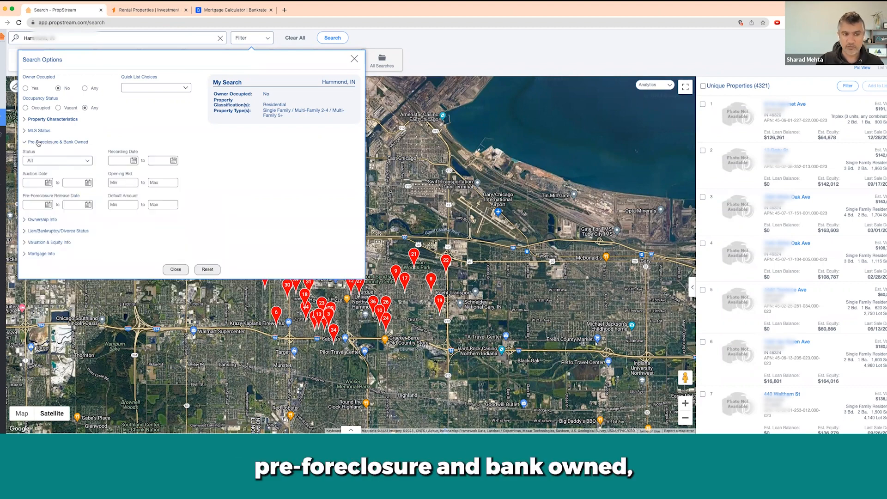
left_click(86, 161)
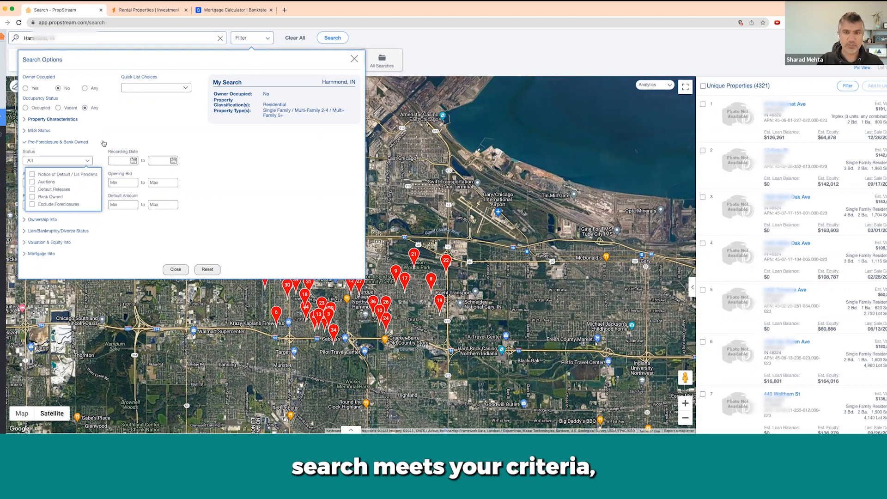
left_click(39, 143)
Step: Expand the Ownership Info section of the search options
left_click(45, 154)
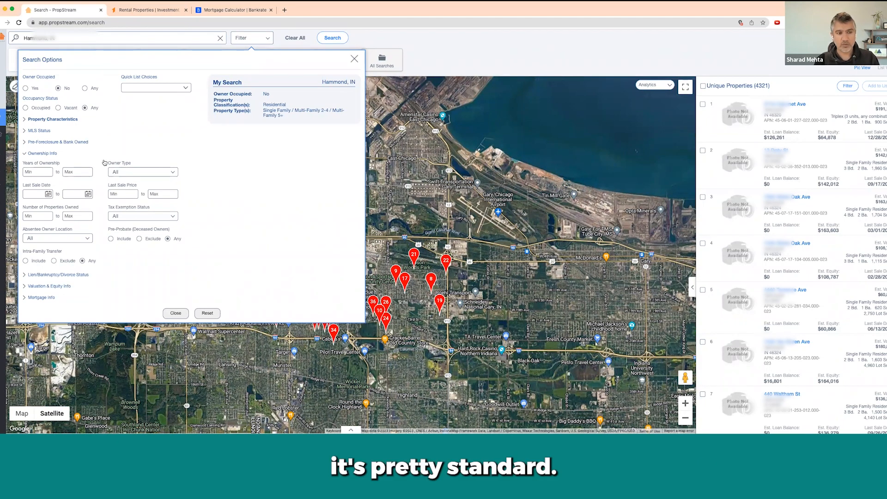
Step: Set Years of Ownership minimum to 5, then expand the Lien/Bankruptcy/Divorce Status section
left_click(30, 171)
type("5")
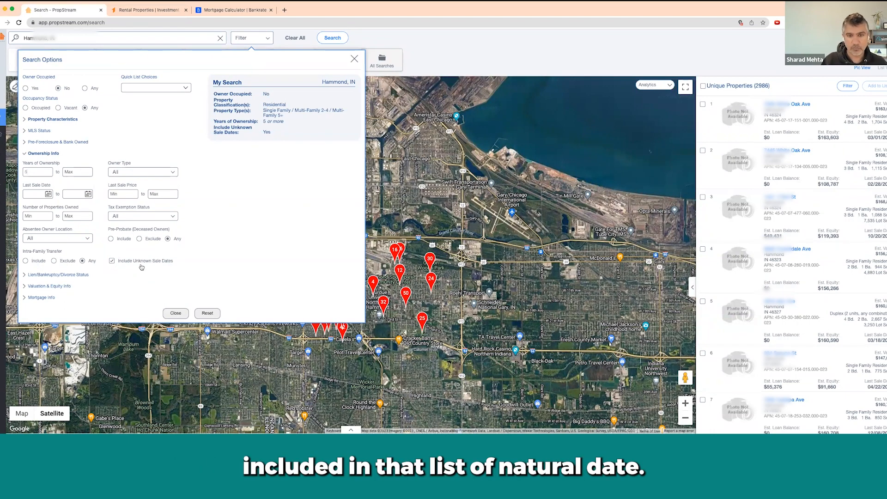
left_click(76, 275)
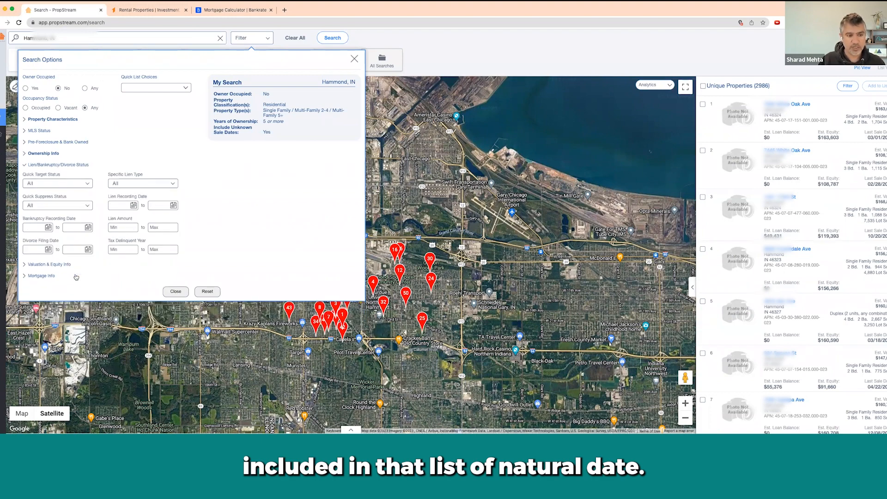
left_click(79, 185)
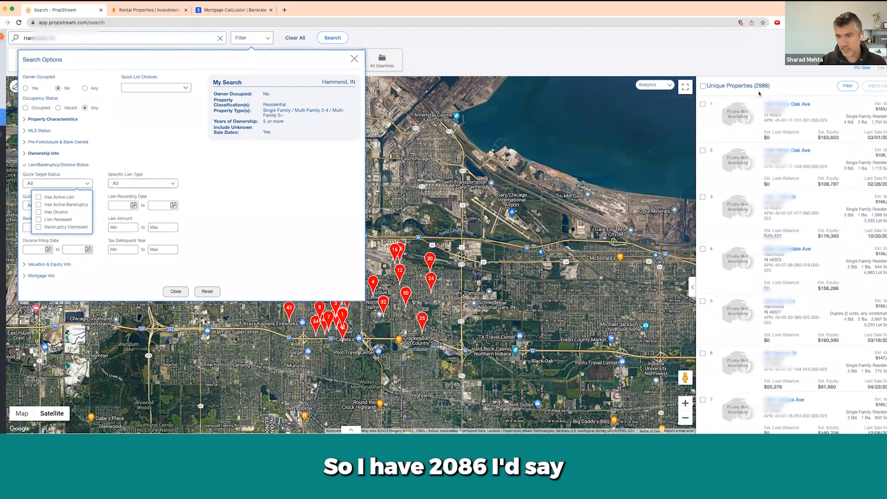
left_click(39, 198)
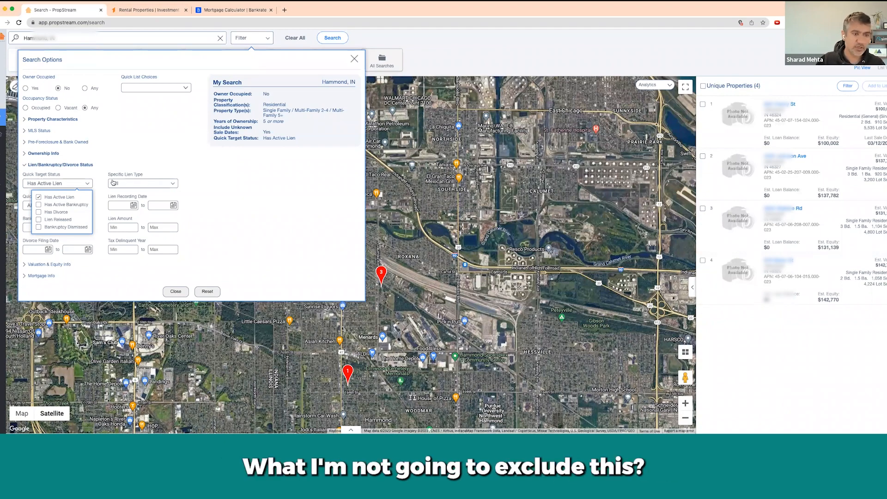
left_click(38, 198)
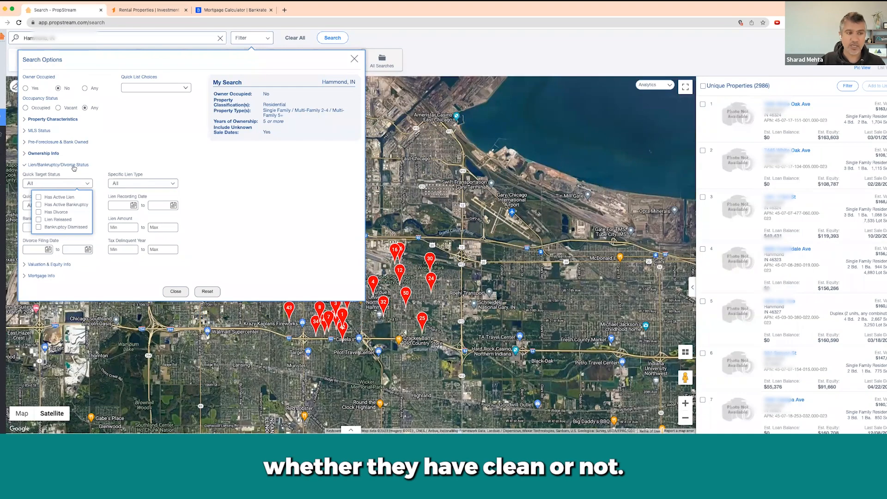
left_click(145, 160)
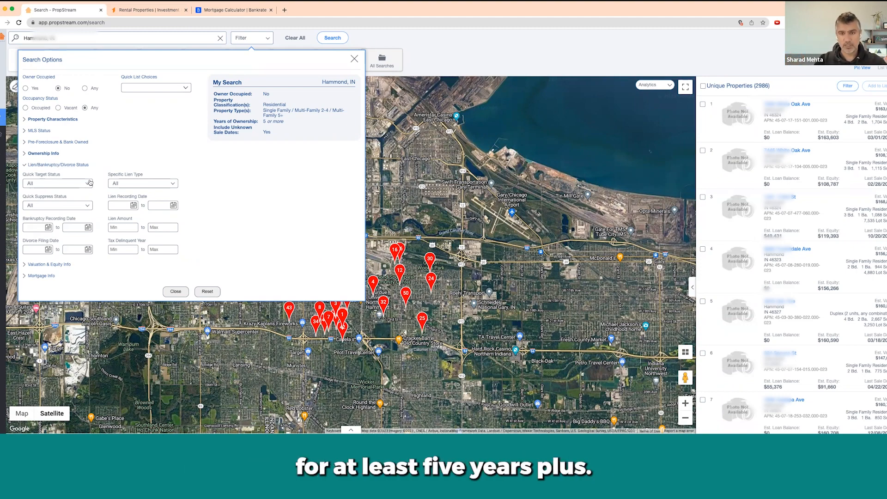
Step: Expand the Valuation & Equity Info section in place of the lien criteria
left_click(50, 264)
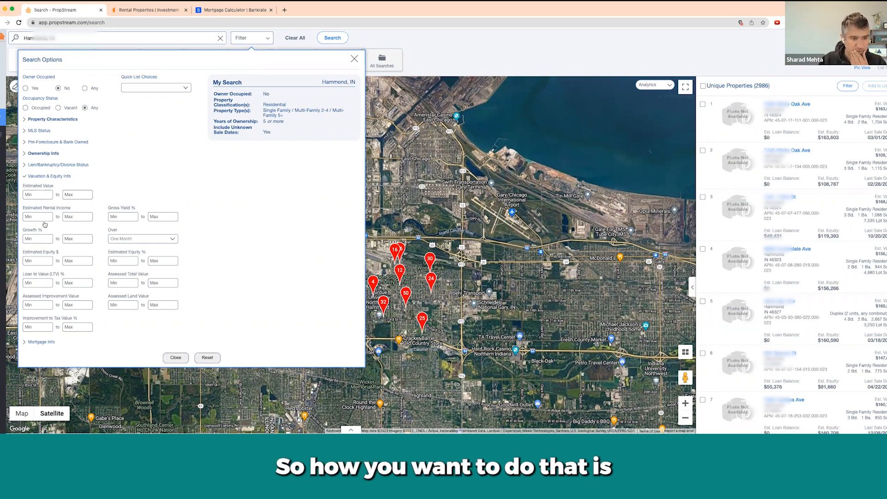
Step: Set Estimated Equity % Min to 30 and include unknown equity, giving 2,946 properties
left_click(115, 260)
type("3")
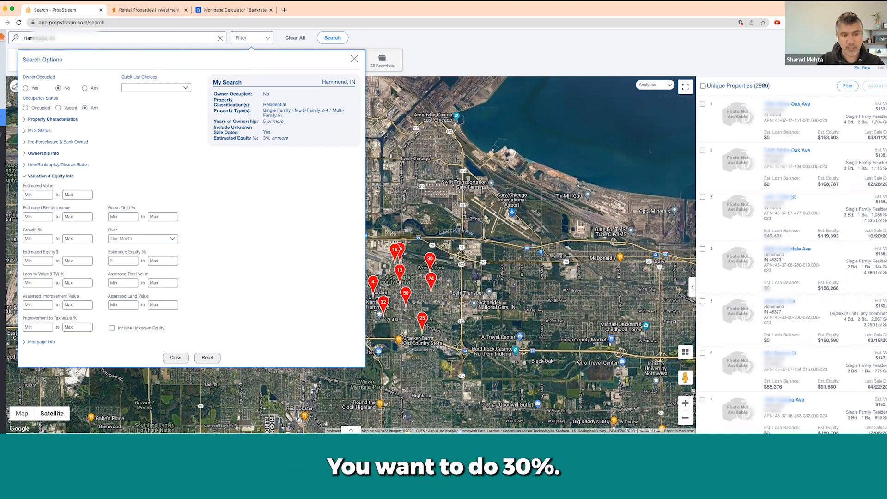
type("0")
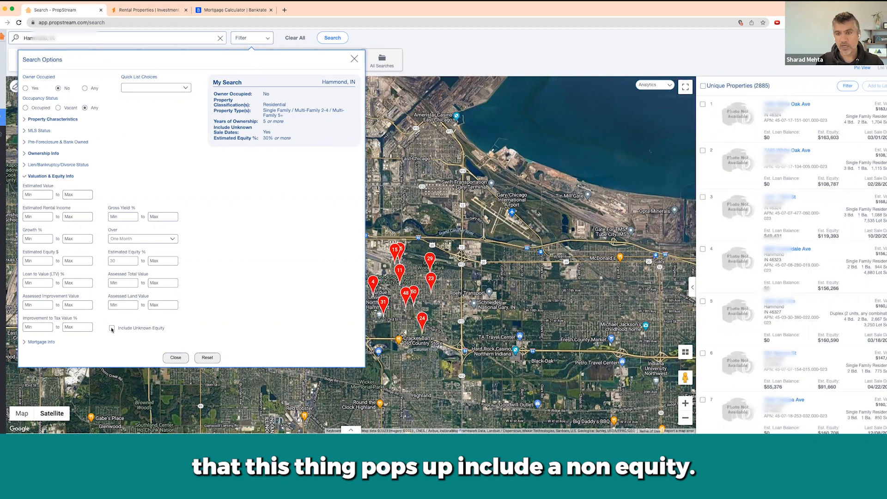
left_click(112, 329)
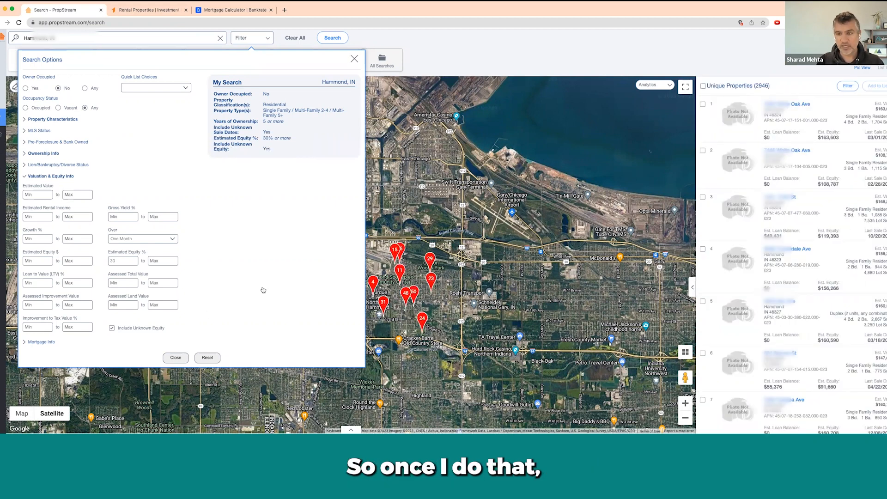
left_click(112, 328)
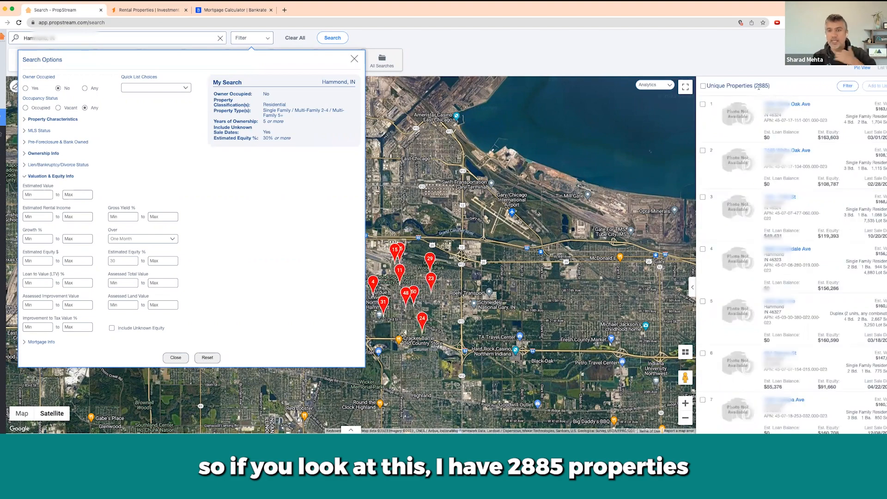
left_click_drag(756, 86, 768, 87)
left_click(483, 231)
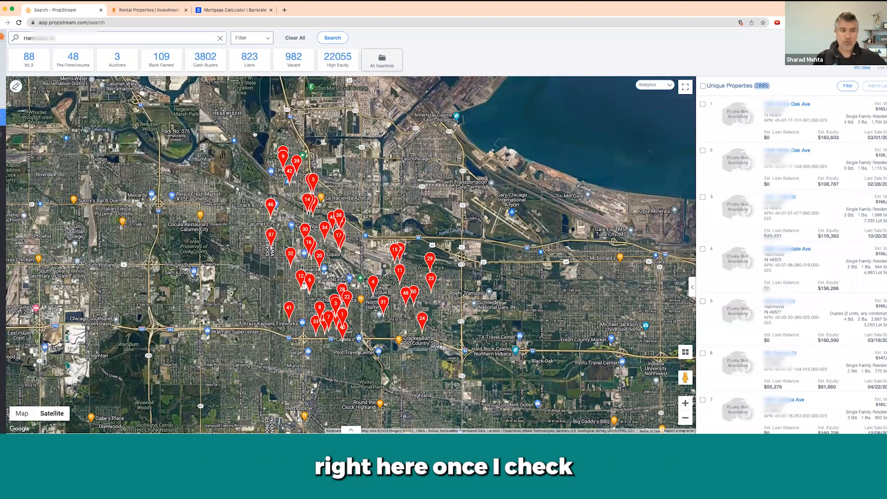
left_click(263, 39)
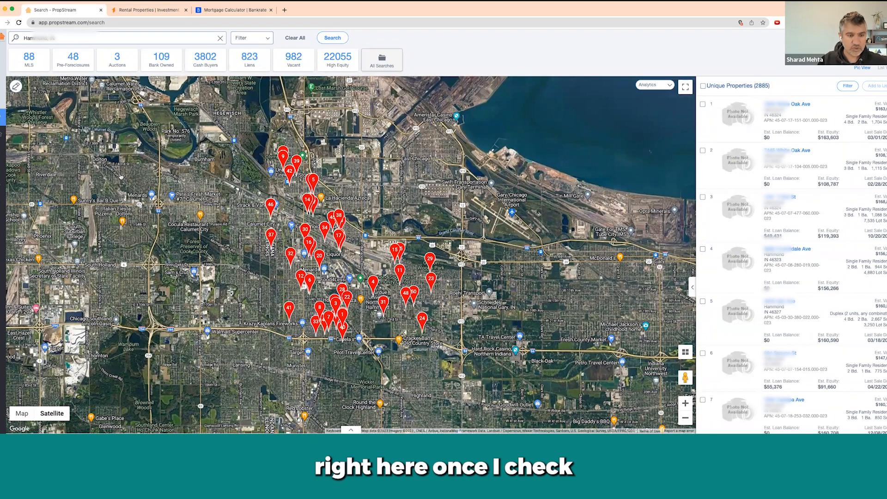
left_click(67, 177)
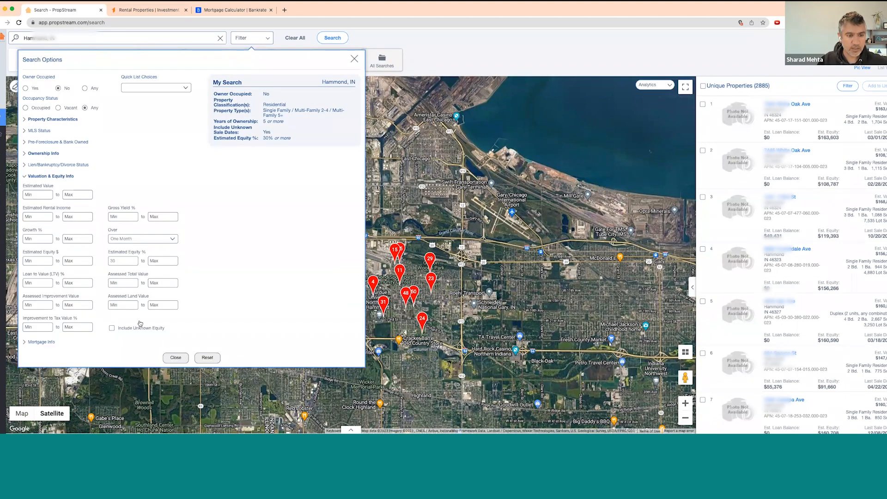
left_click(112, 329)
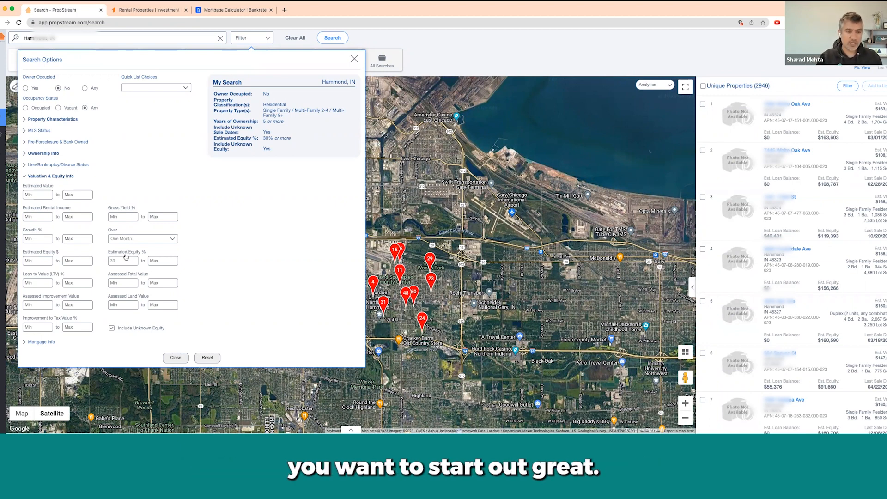
Step: Raise the Estimated Equity % Min from 30 to 40, leaving 2,928 properties
double_click(111, 261)
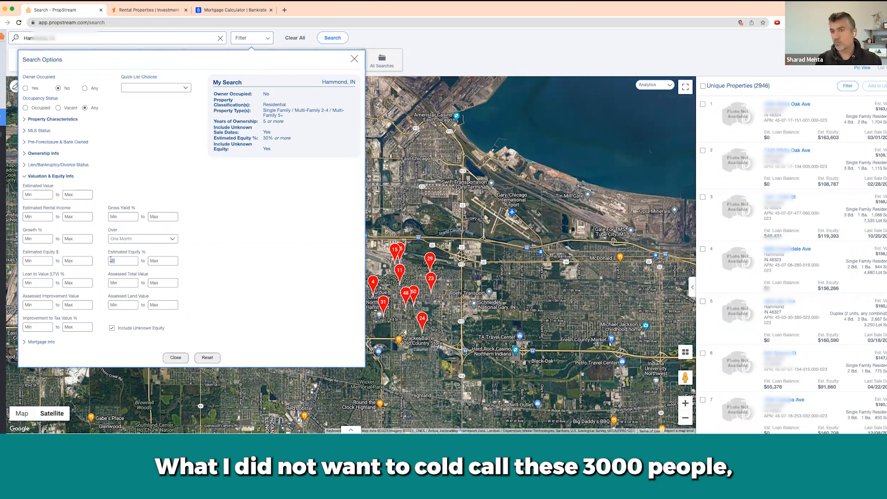
type("40")
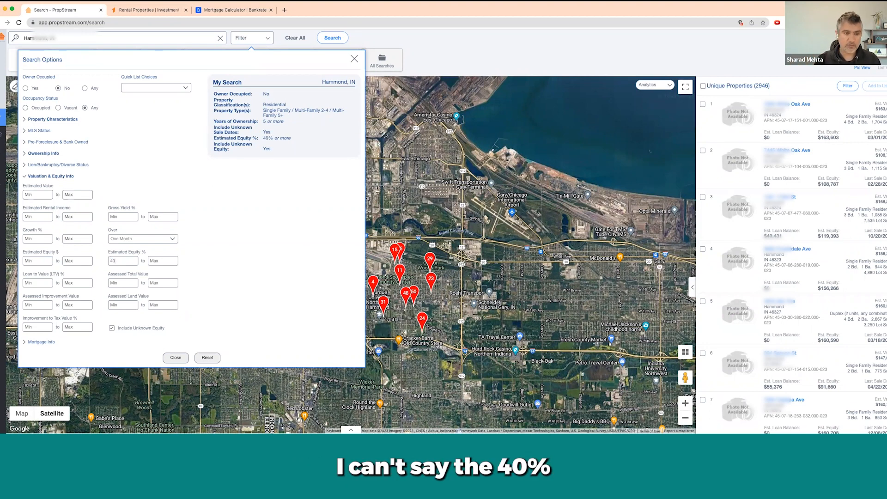